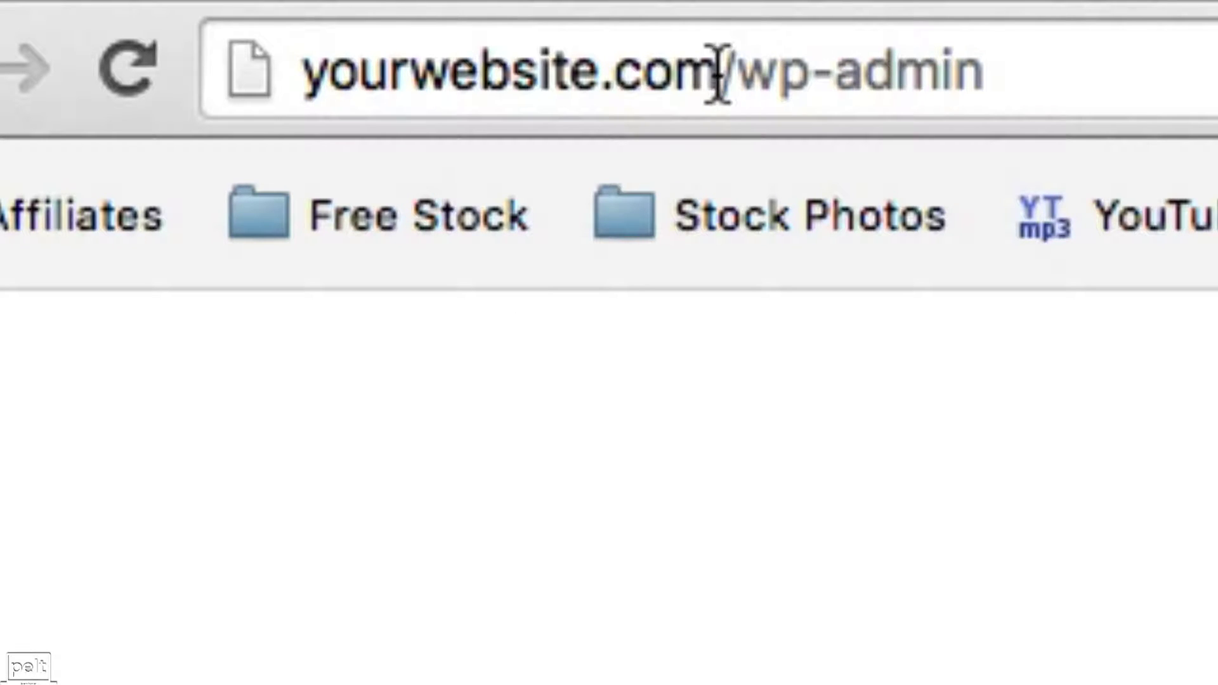
- Go to the my.melee.co admin dashboard in Chrome
{"action": "left_click_drag", "start_coordinate": [719, 71], "coordinate": [306, 91]}
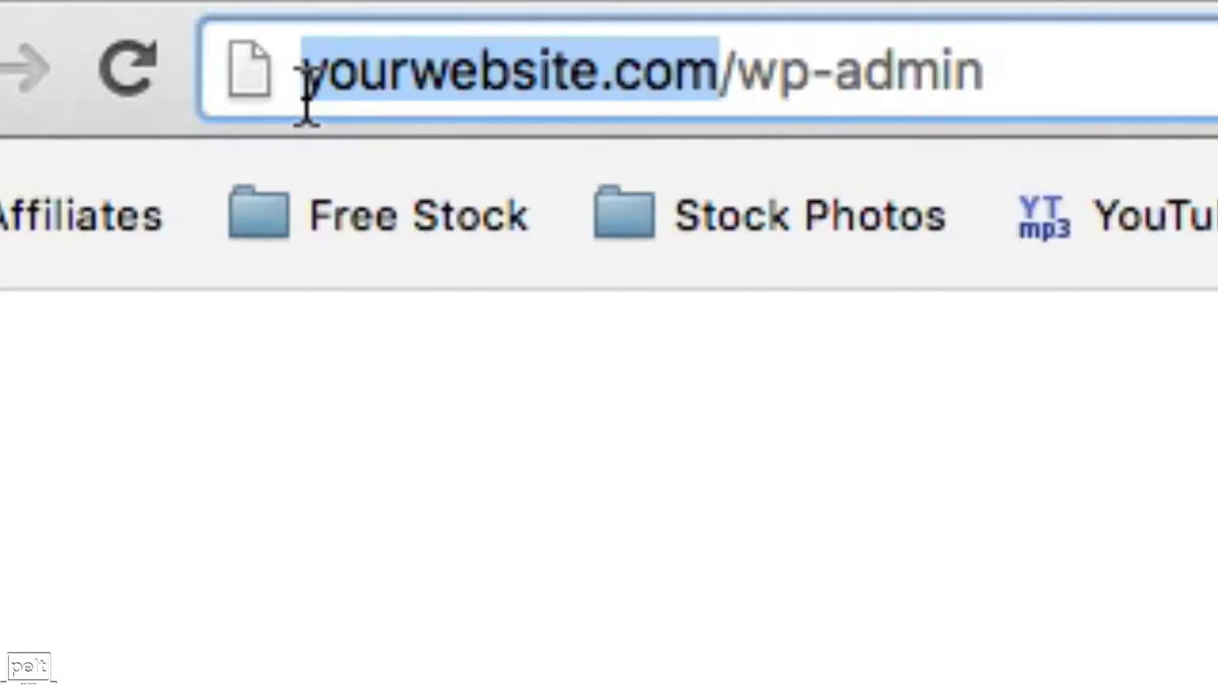
{"action": "type", "text": "my.melee.co"}
{"action": "key", "text": "Return"}
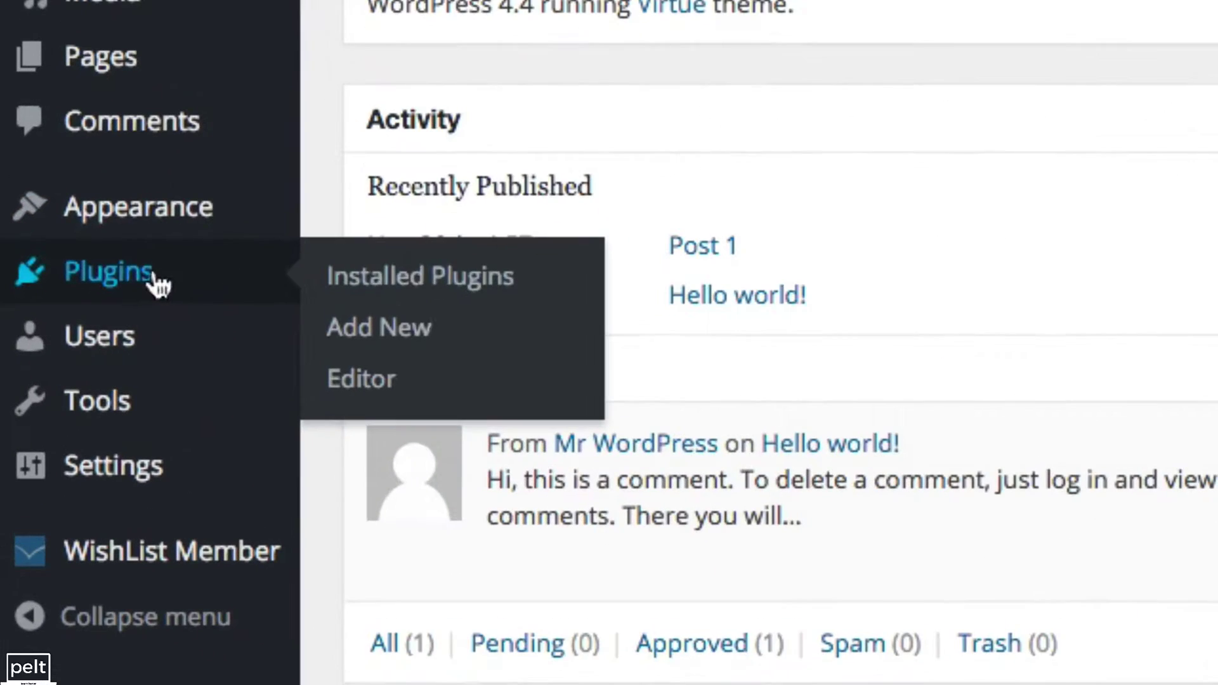
- Search for 'theme my login' in Add New plugins, then install and activate it
{"action": "left_click", "coordinate": [395, 338]}
{"action": "type", "text": "theme my login"}
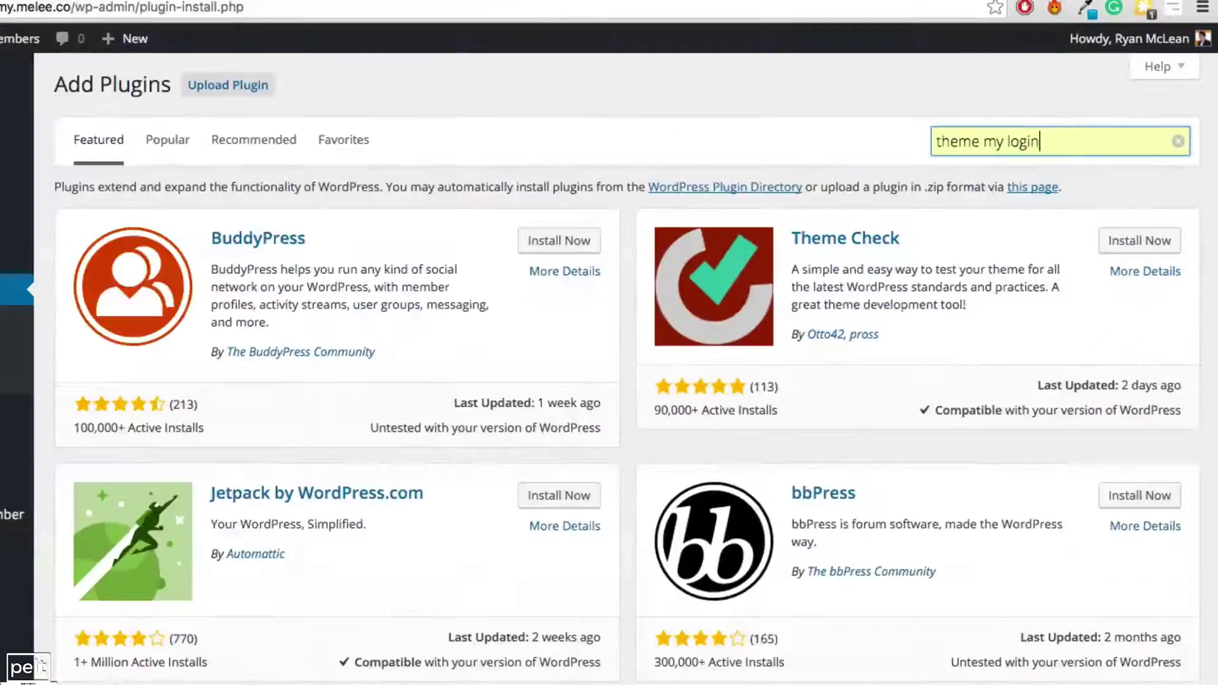
{"action": "key", "text": "Return"}
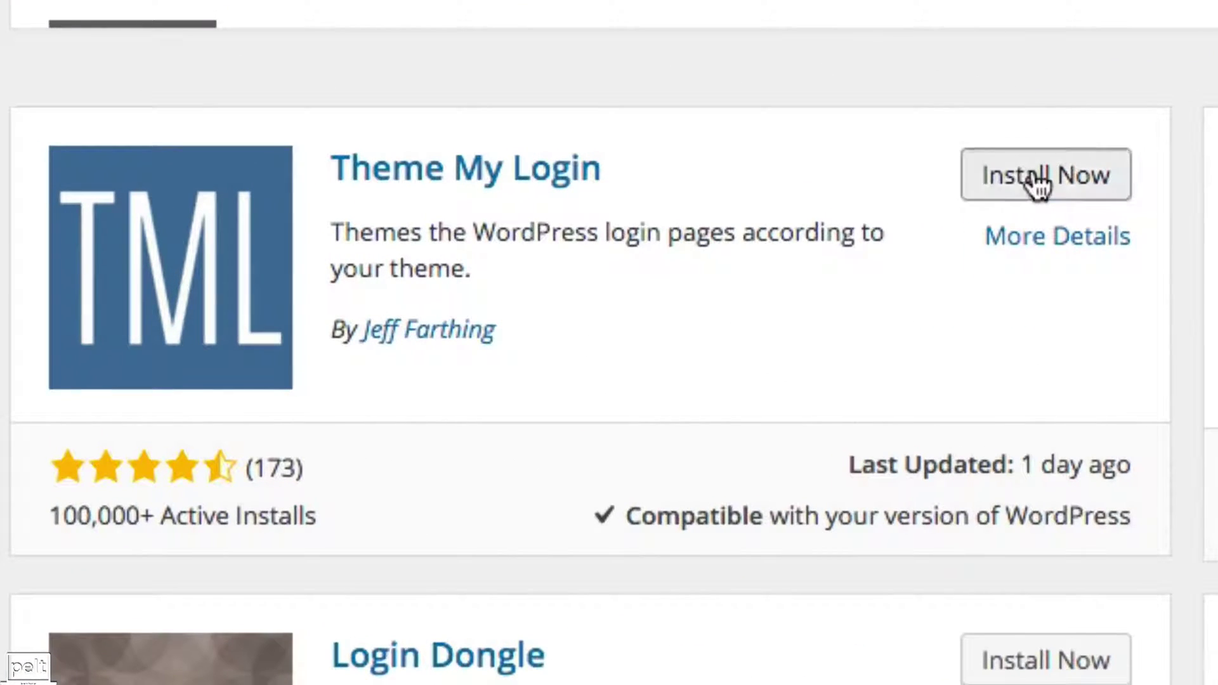
{"action": "left_click", "coordinate": [1038, 184]}
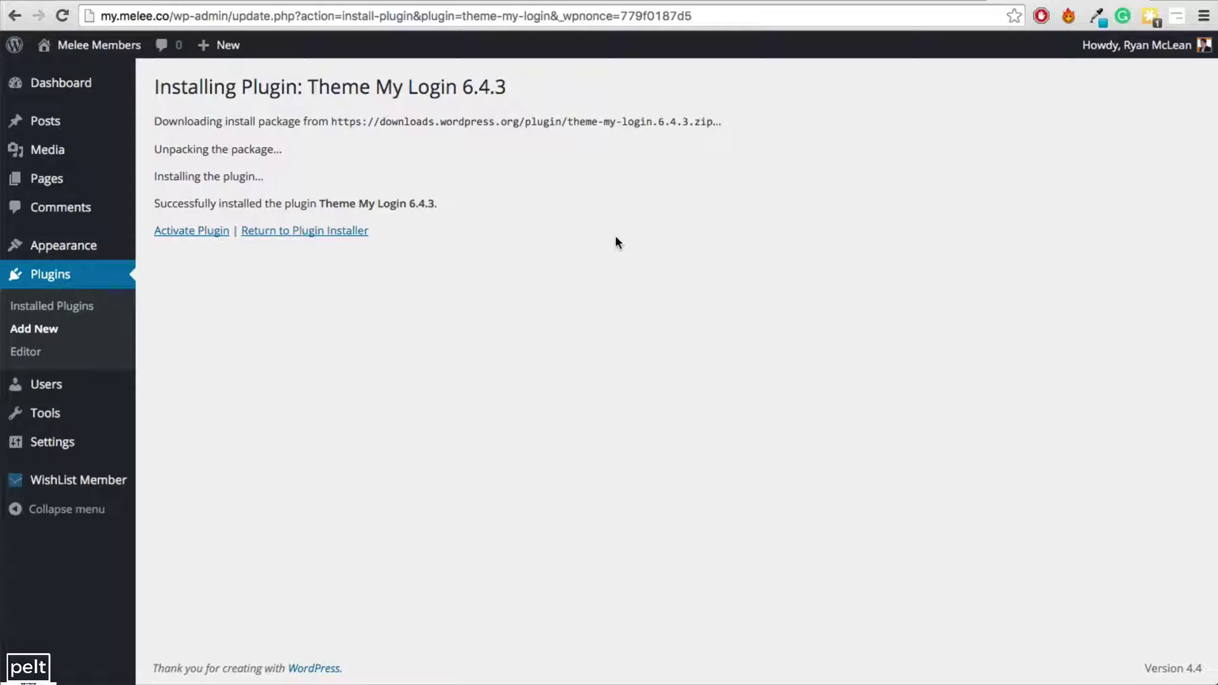
{"action": "left_click", "coordinate": [144, 420]}
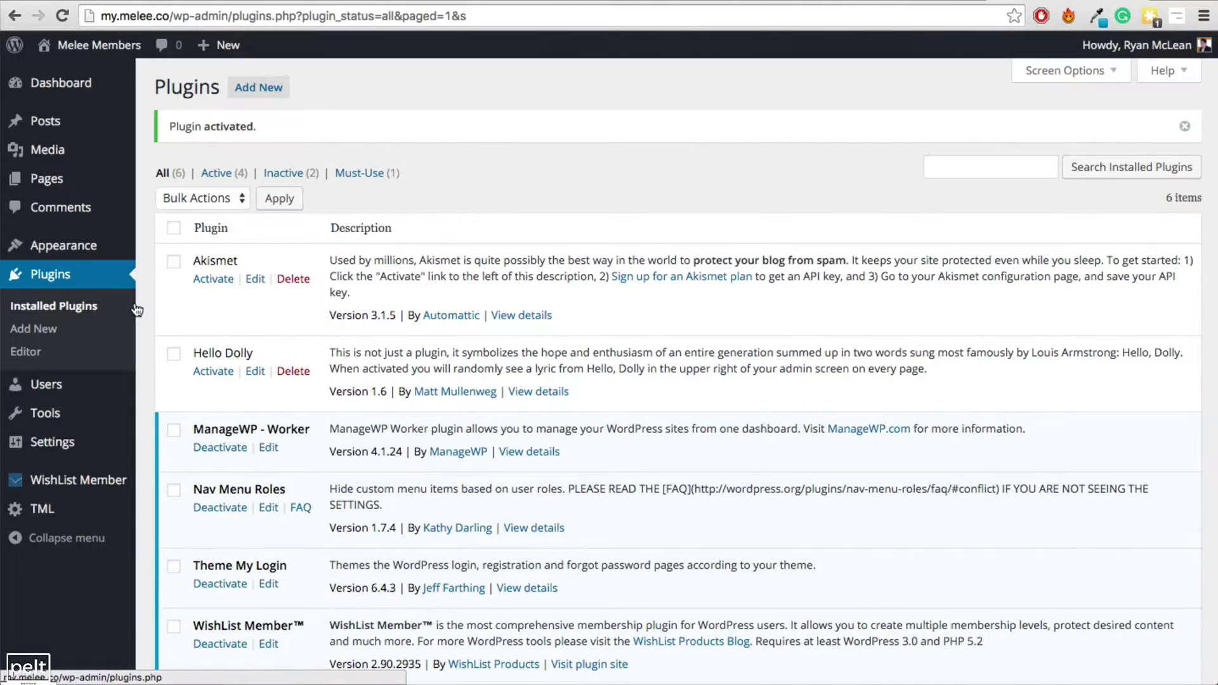
{"action": "mouse_move", "coordinate": [63, 245]}
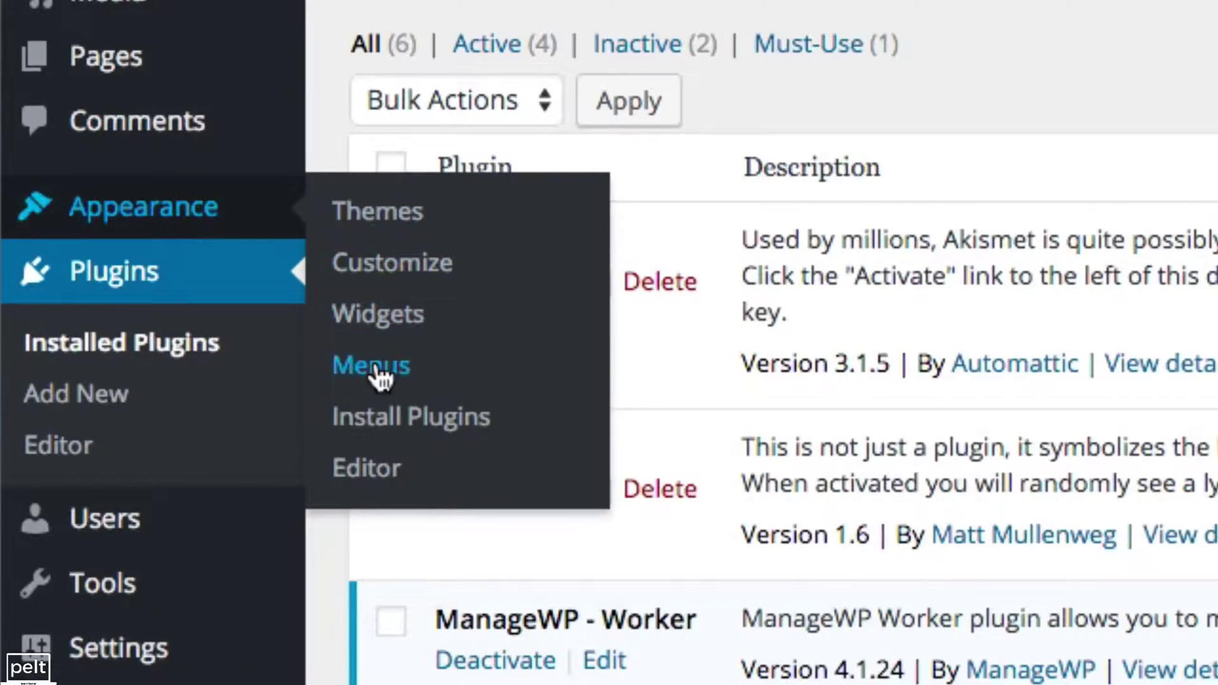
- Load Default Menu in the Appearance menu editor
{"action": "left_click", "coordinate": [380, 378]}
{"action": "left_click", "coordinate": [353, 197]}
{"action": "left_click", "coordinate": [451, 230]}
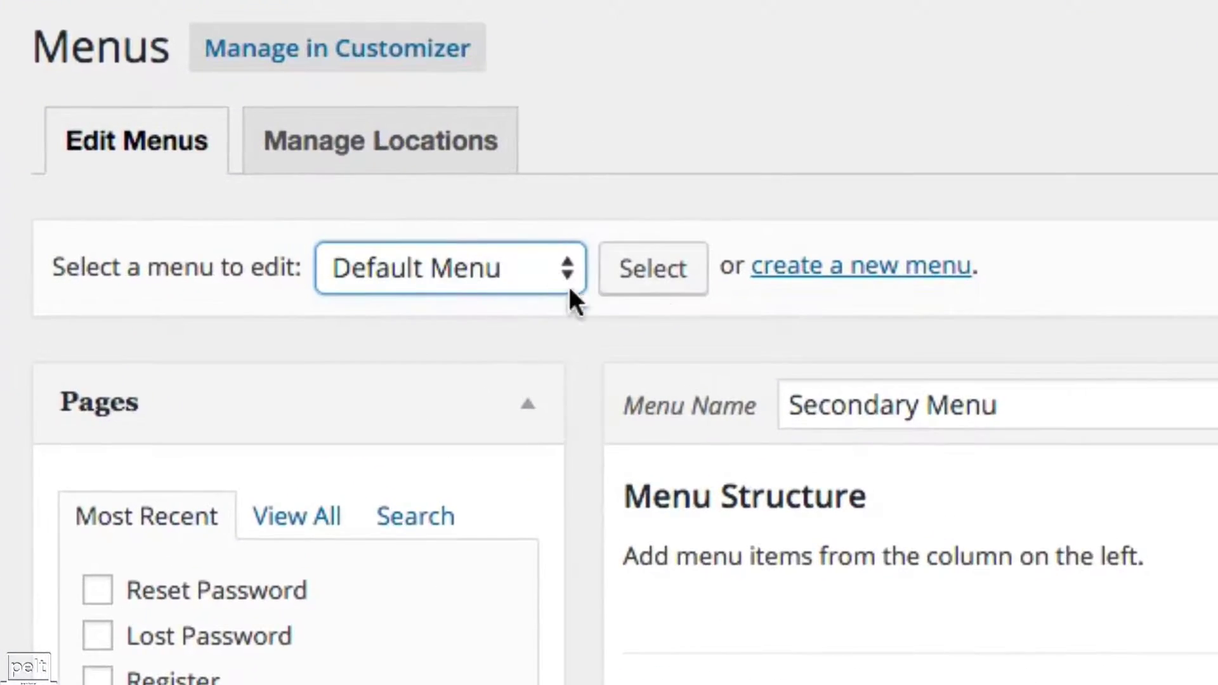
{"action": "left_click", "coordinate": [657, 277]}
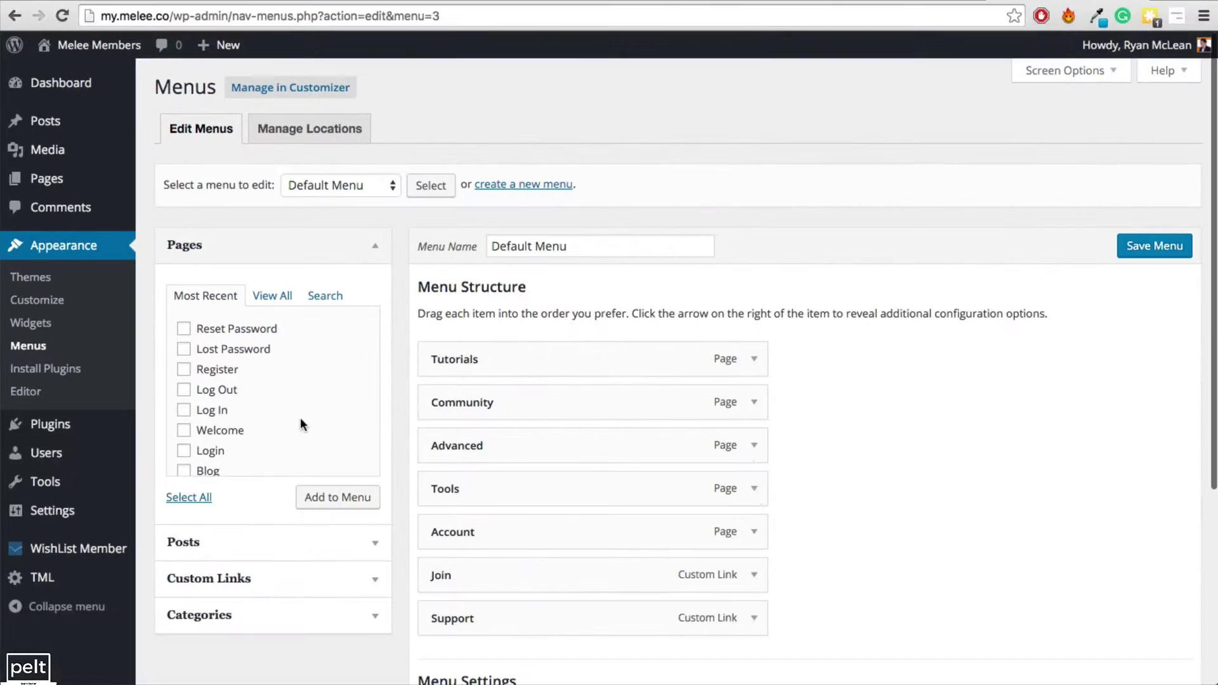
{"action": "scroll", "coordinate": [305, 399], "scroll_direction": "down", "scroll_amount": 1}
{"action": "scroll", "coordinate": [209, 384], "scroll_direction": "up", "scroll_amount": 1}
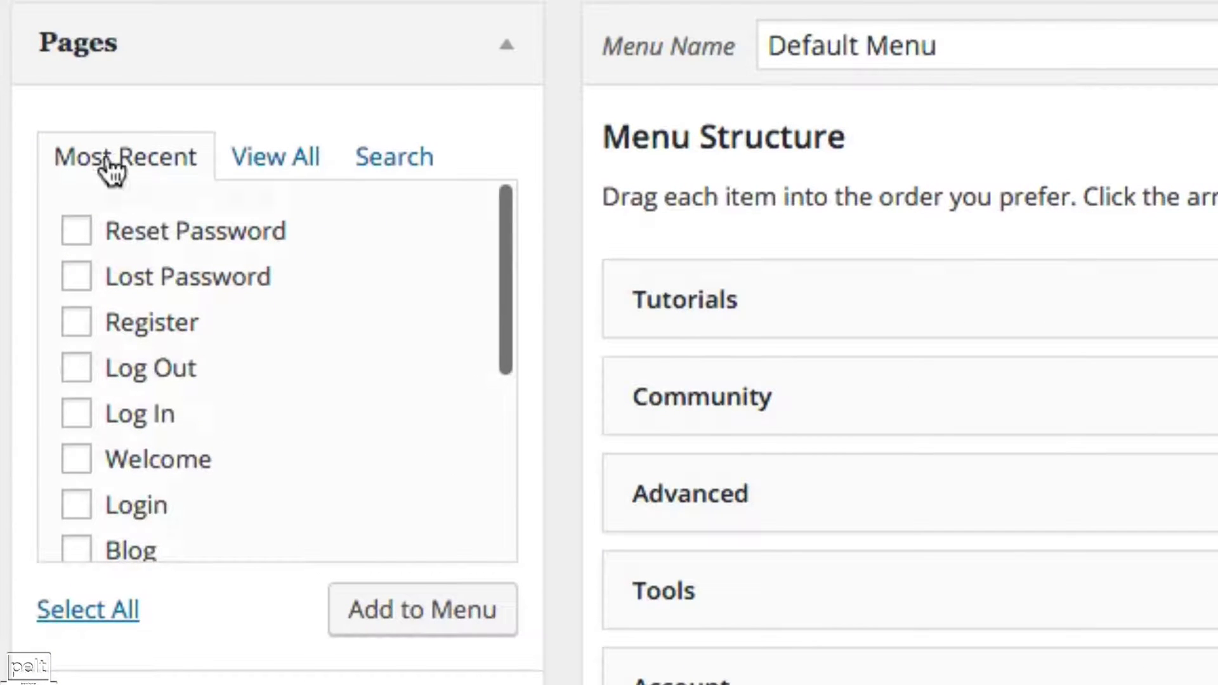
- Add the Log Out page to Default Menu and save the menu
{"action": "left_click", "coordinate": [77, 371]}
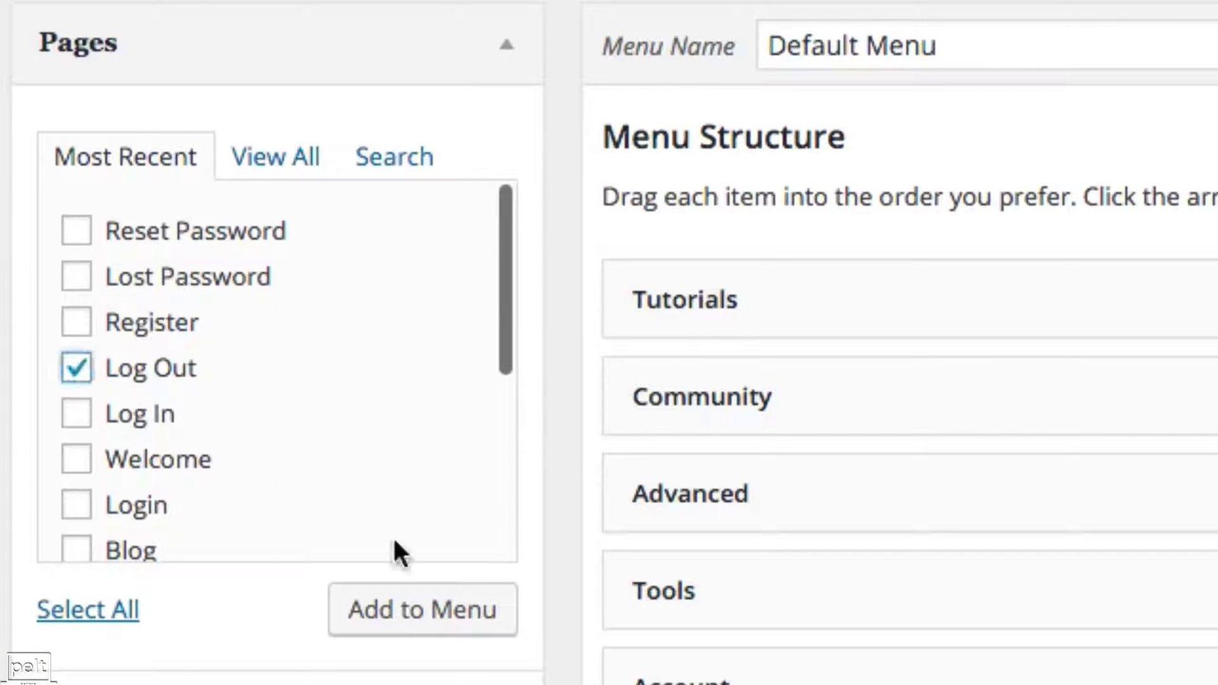
{"action": "left_click", "coordinate": [385, 613]}
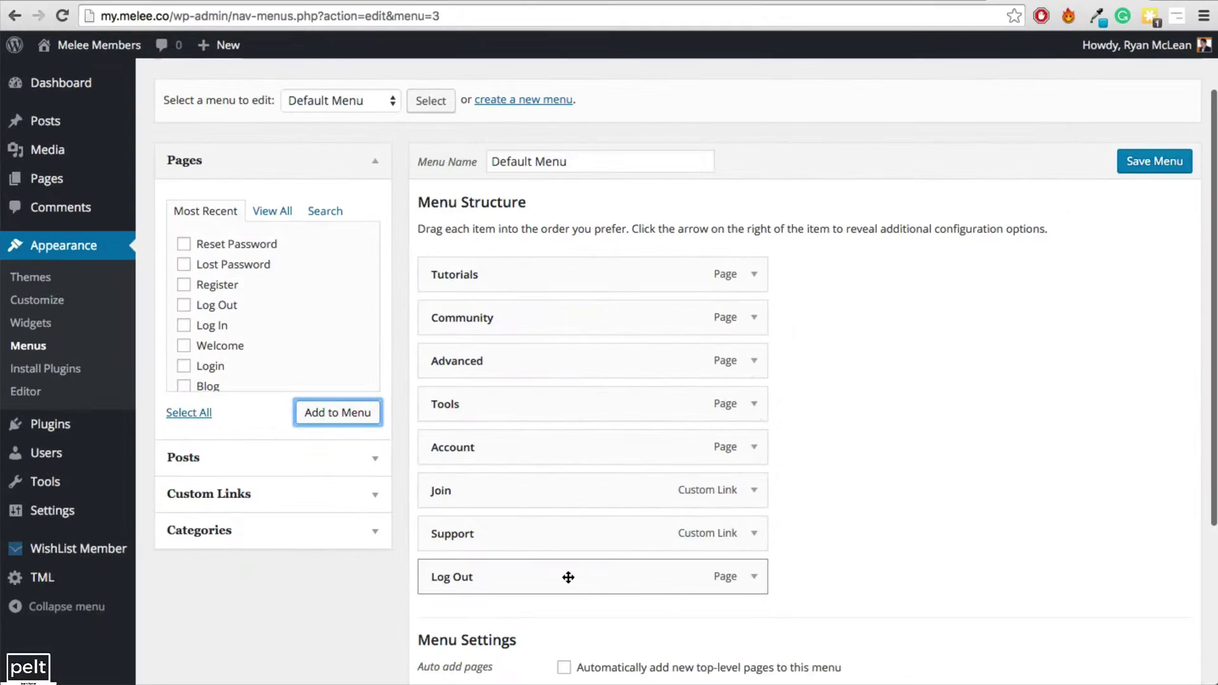
{"action": "left_click", "coordinate": [1162, 160]}
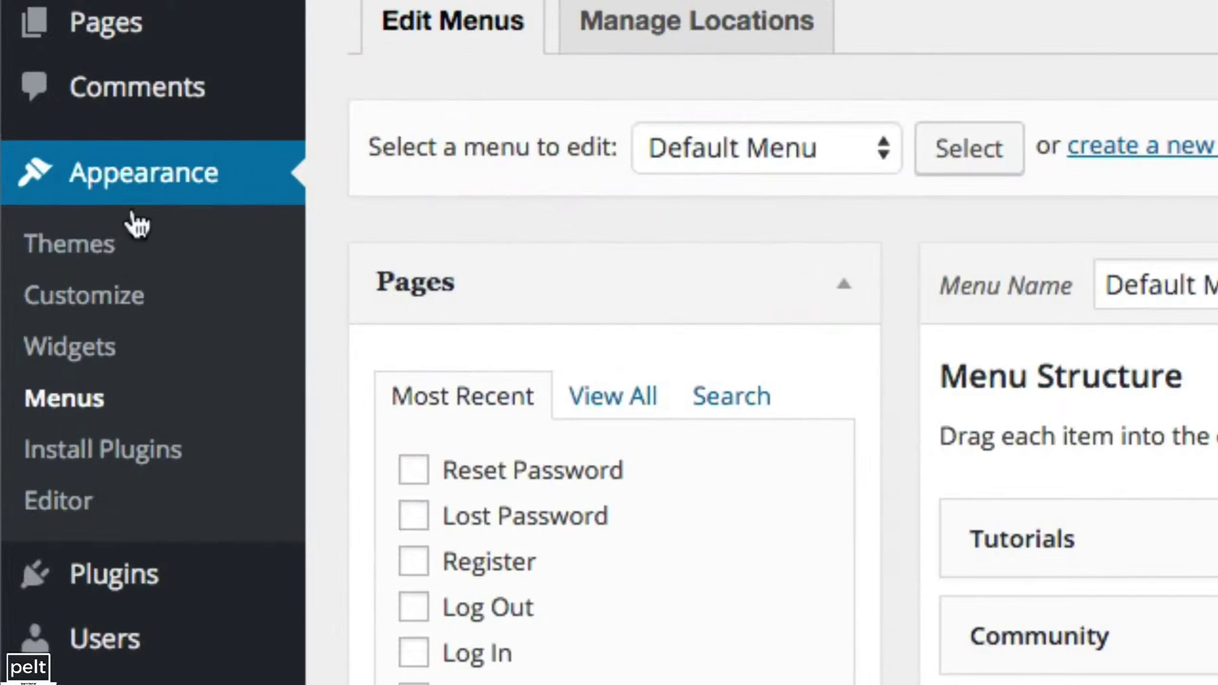
- Reach the Menu Locations panel in the Customizer
{"action": "left_click", "coordinate": [79, 303]}
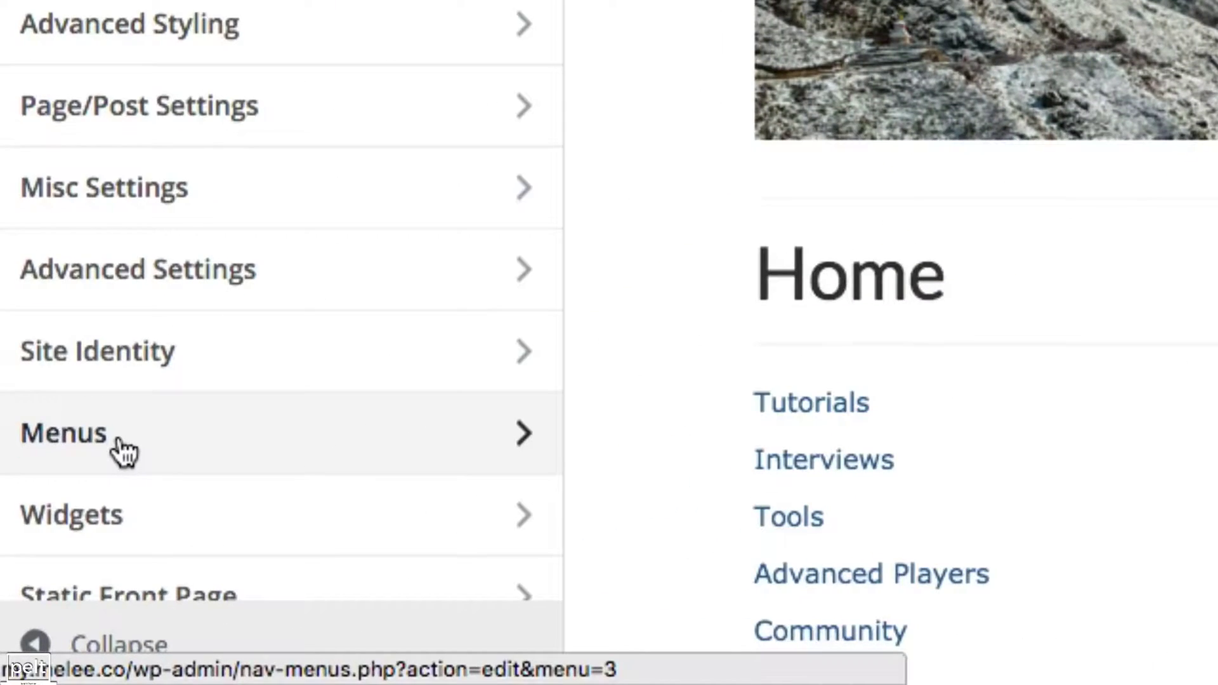
{"action": "left_click", "coordinate": [123, 453]}
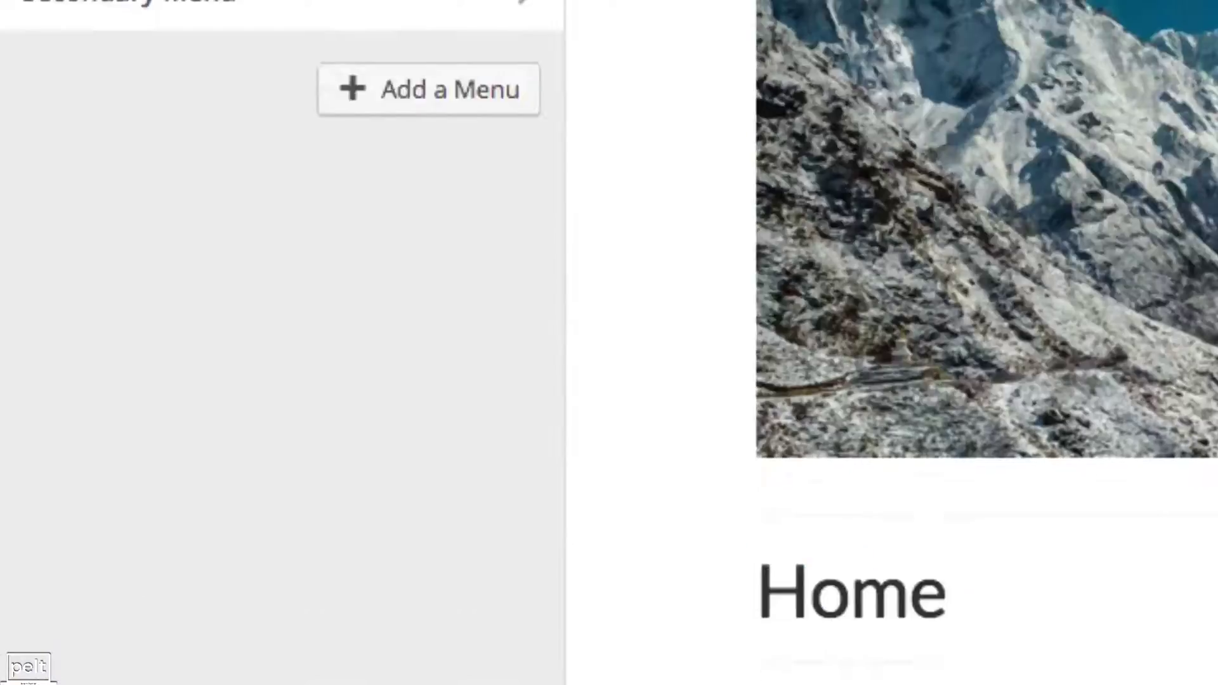
{"action": "left_click", "coordinate": [191, 205]}
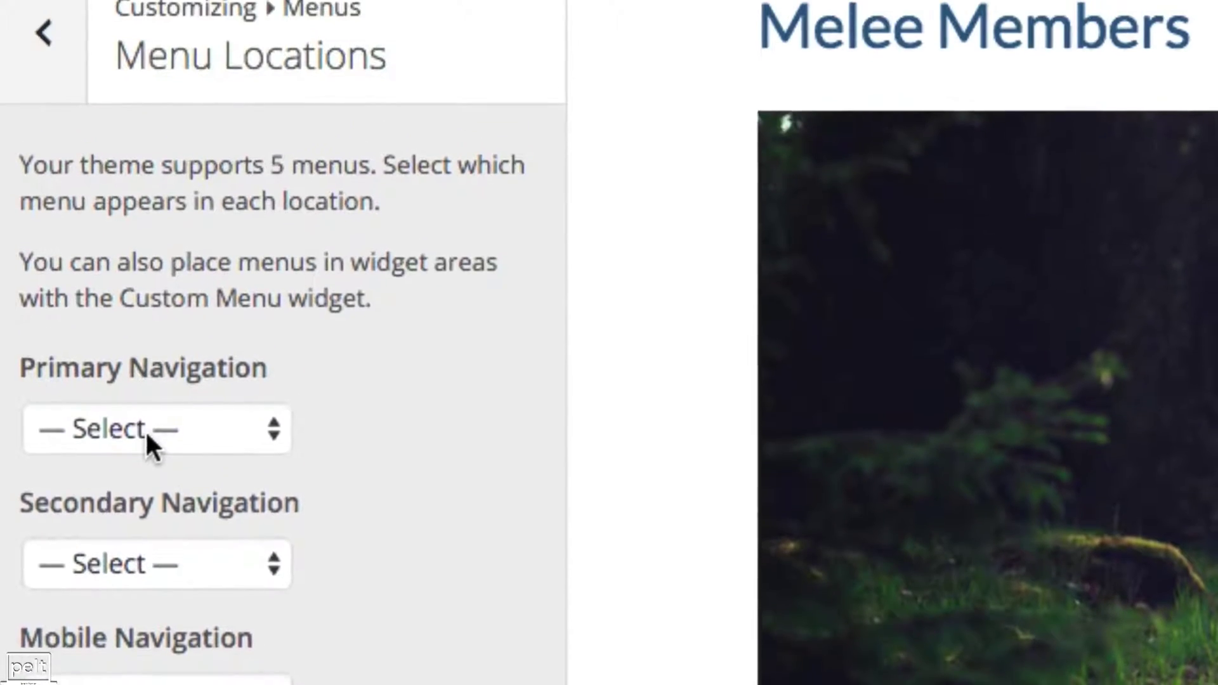
- Set Primary Navigation to Default Menu and publish
{"action": "left_click", "coordinate": [145, 430]}
{"action": "left_click", "coordinate": [144, 498]}
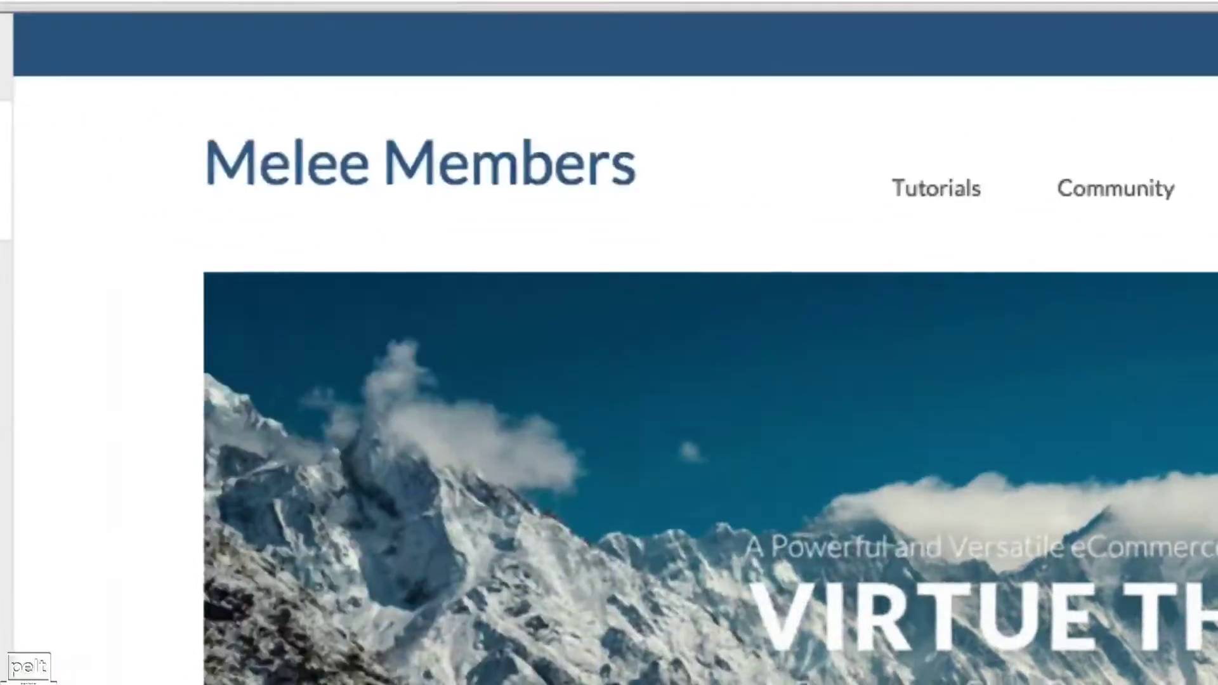
{"action": "left_click", "coordinate": [440, 115]}
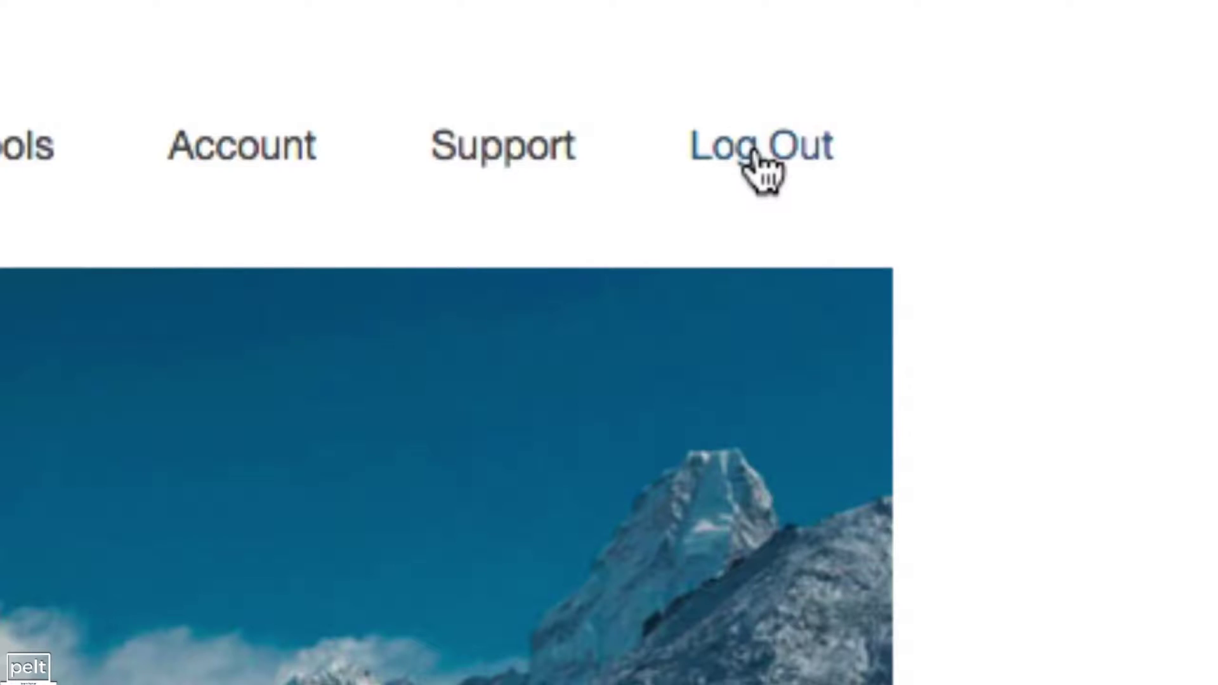
- Log out via the Log Out link in the site's navigation bar
{"action": "left_click", "coordinate": [766, 174]}
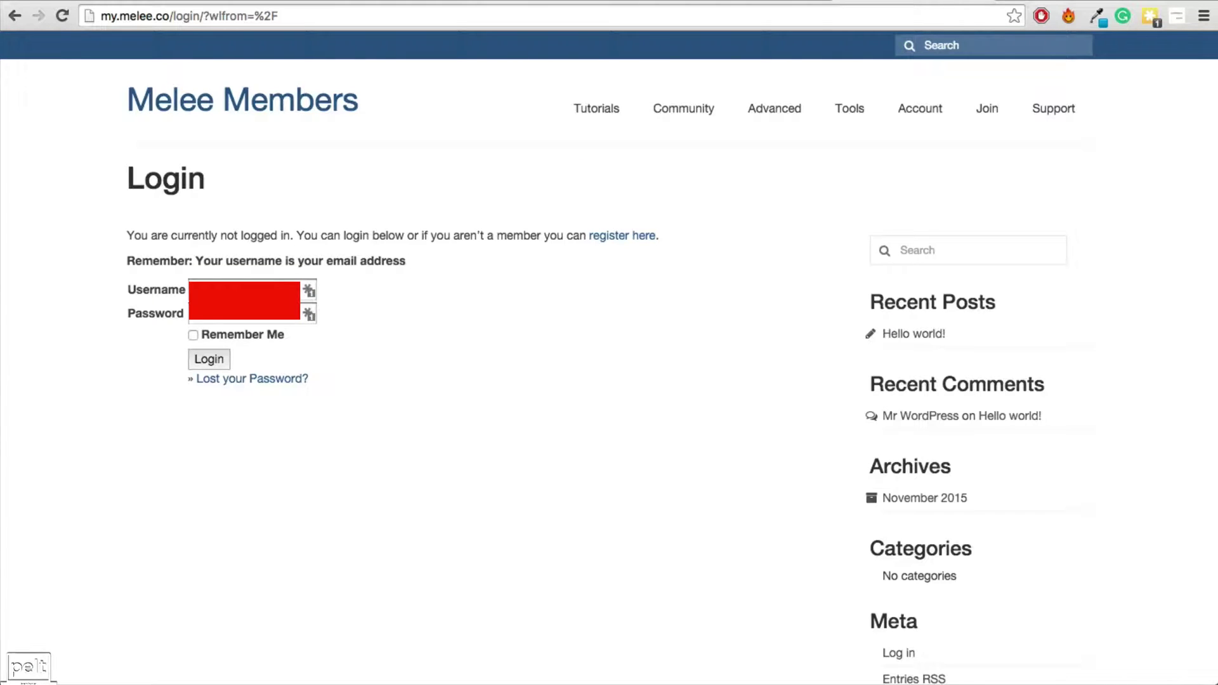